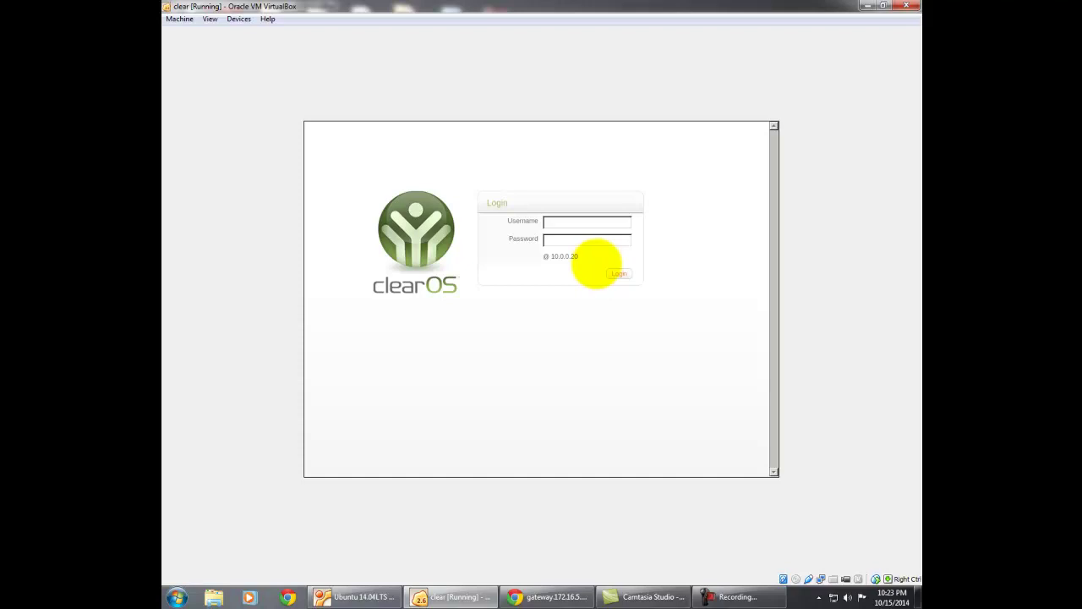
click(590, 324)
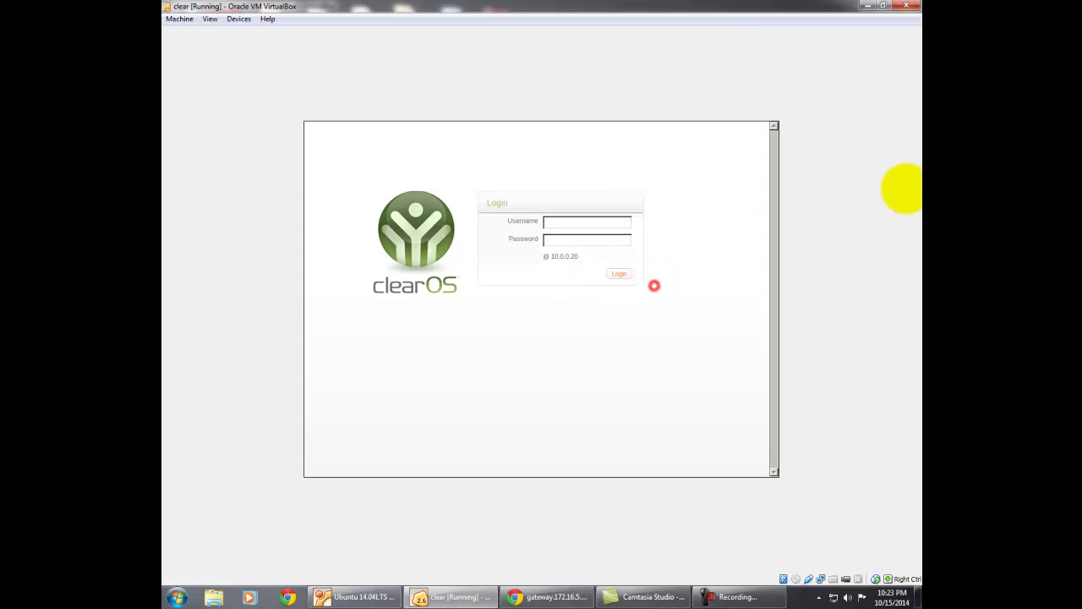
click(597, 262)
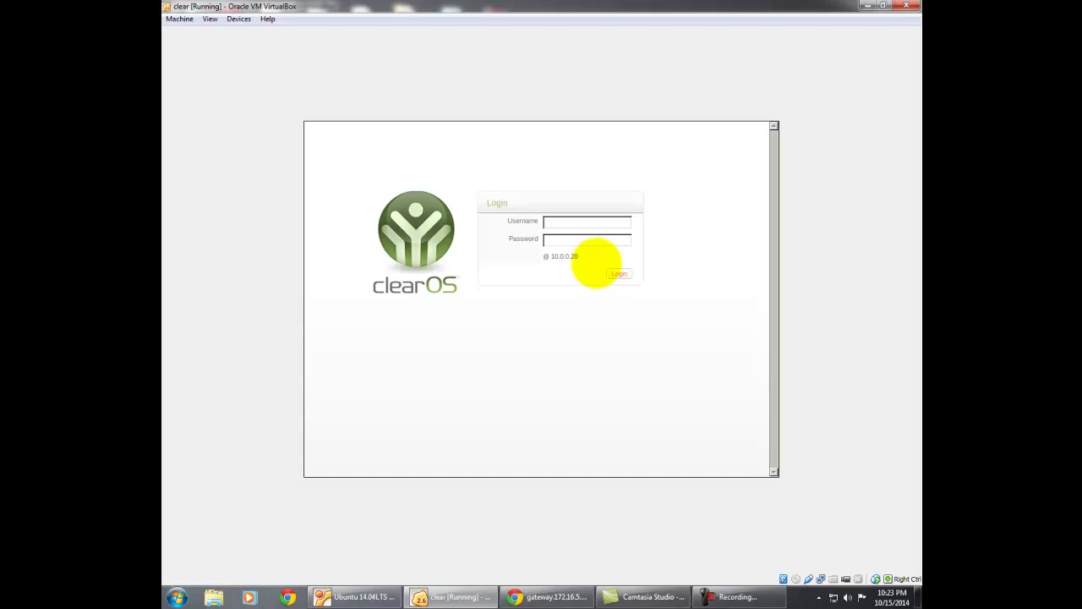
click(589, 326)
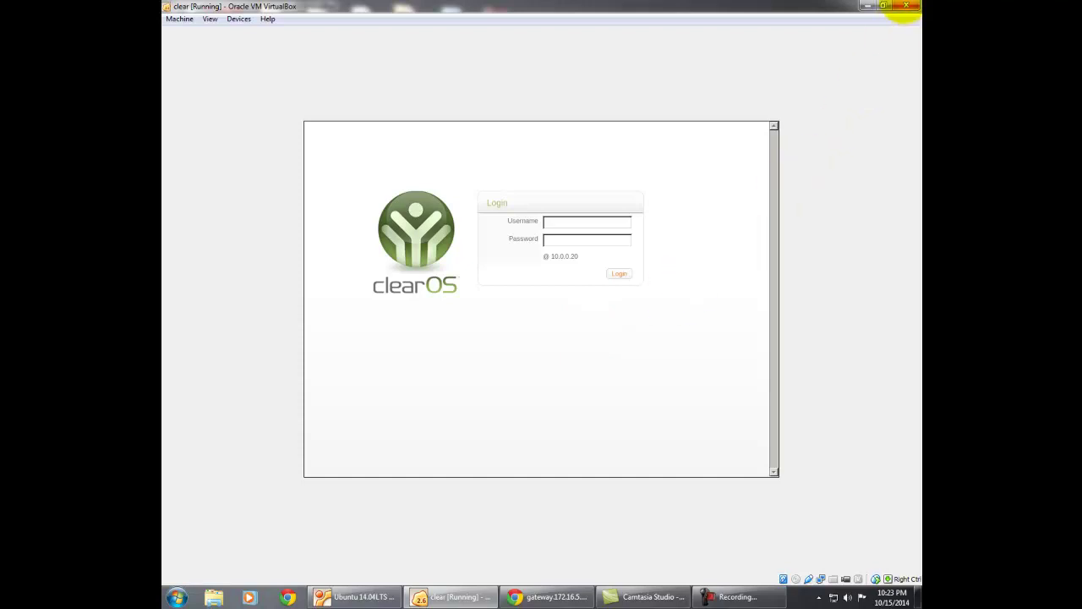
click(654, 286)
click(597, 263)
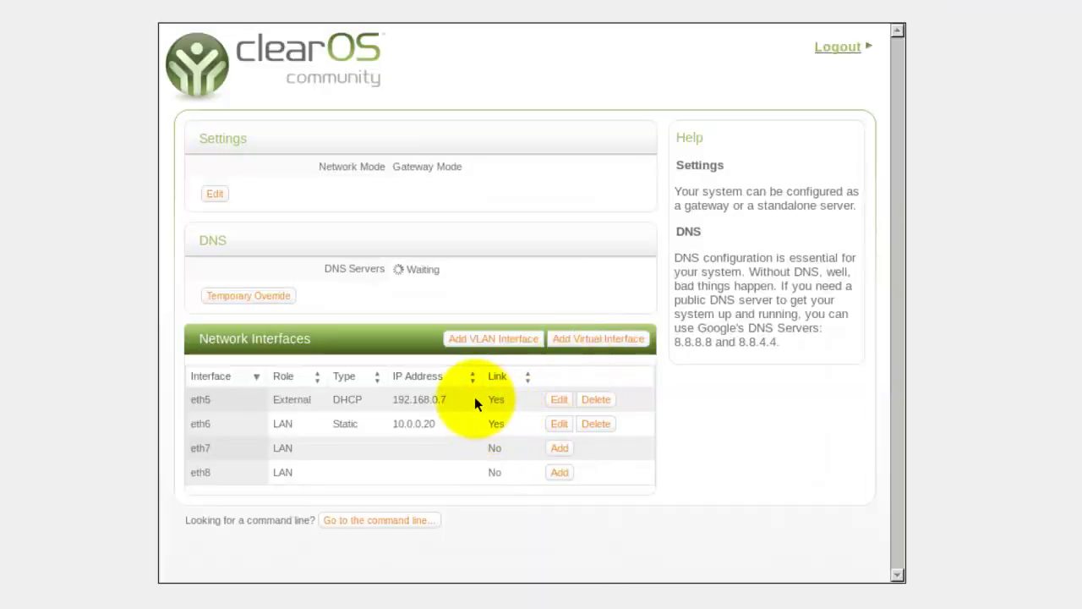
drag(446, 421, 394, 425)
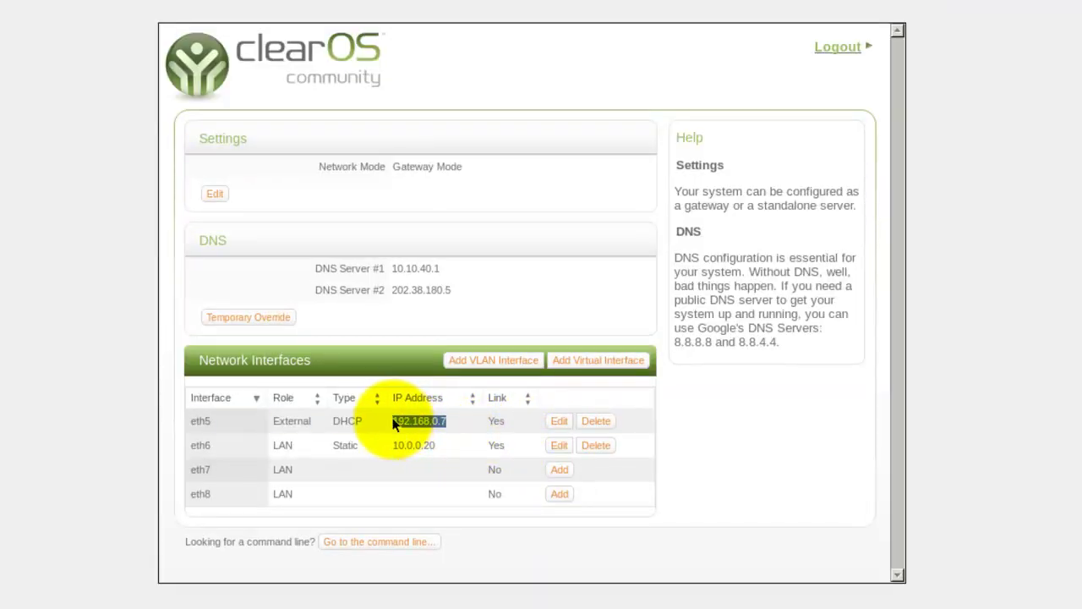
click(510, 478)
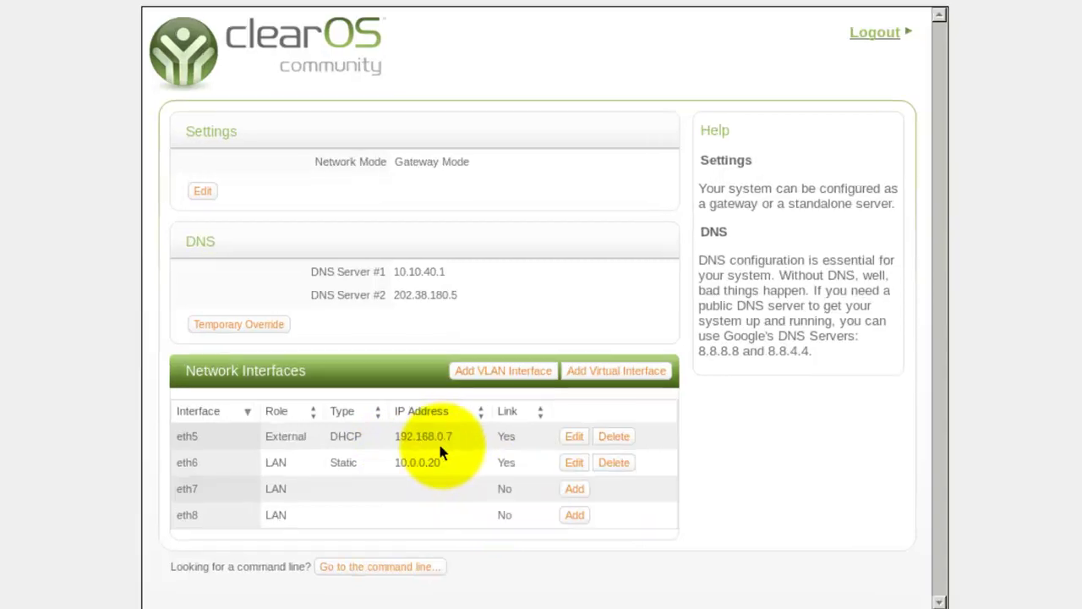
drag(446, 420, 404, 436)
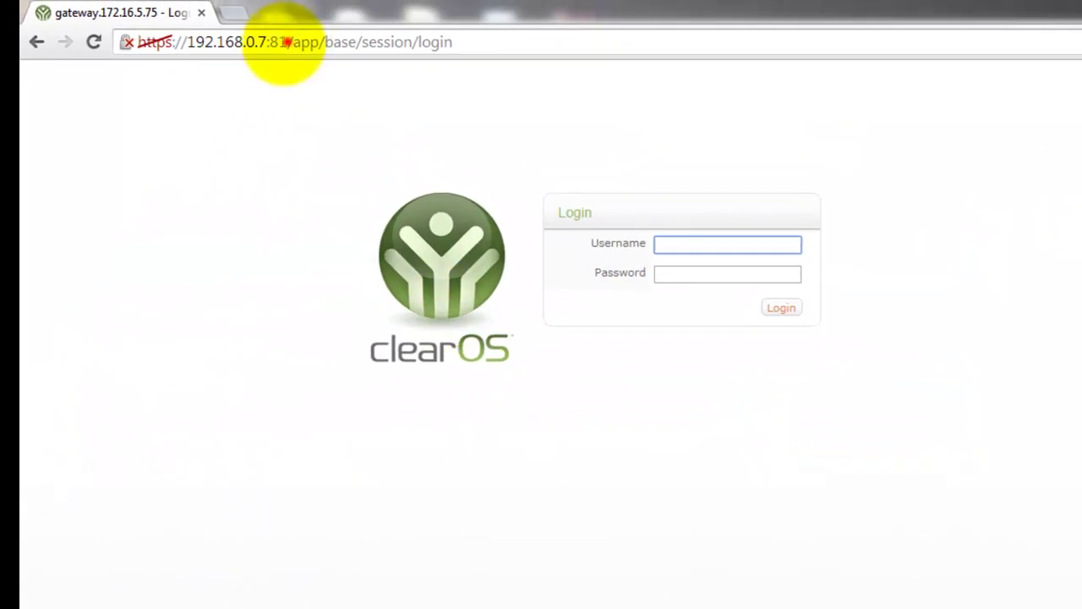
drag(287, 42, 134, 42)
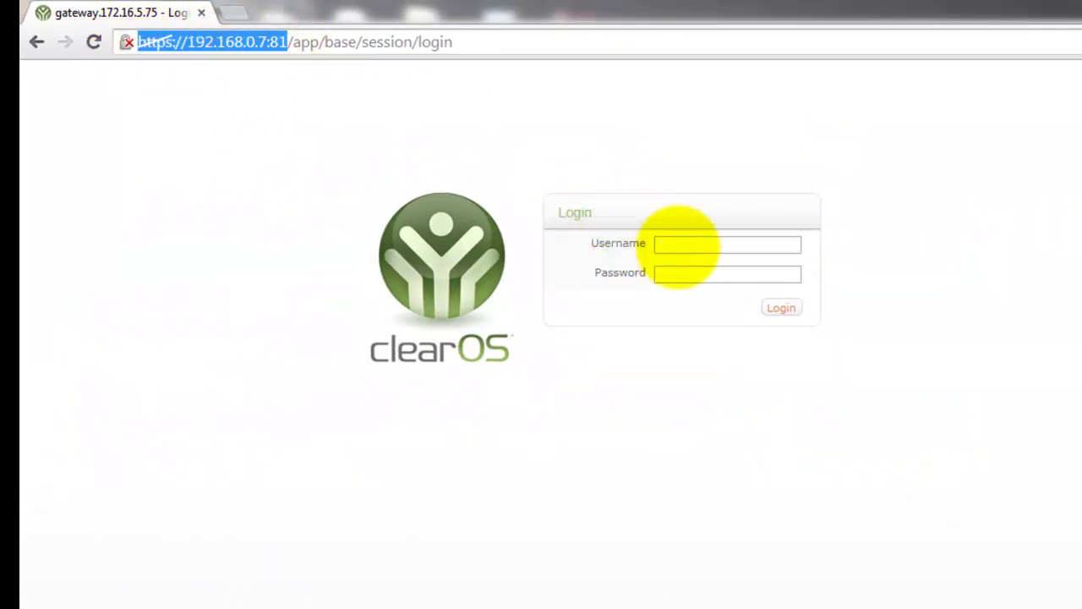
- Log into Webconfig with the saved administrator username and password, then switch to the Ubuntu VM
click(679, 244)
click(685, 265)
click(685, 267)
text(•••••••••)
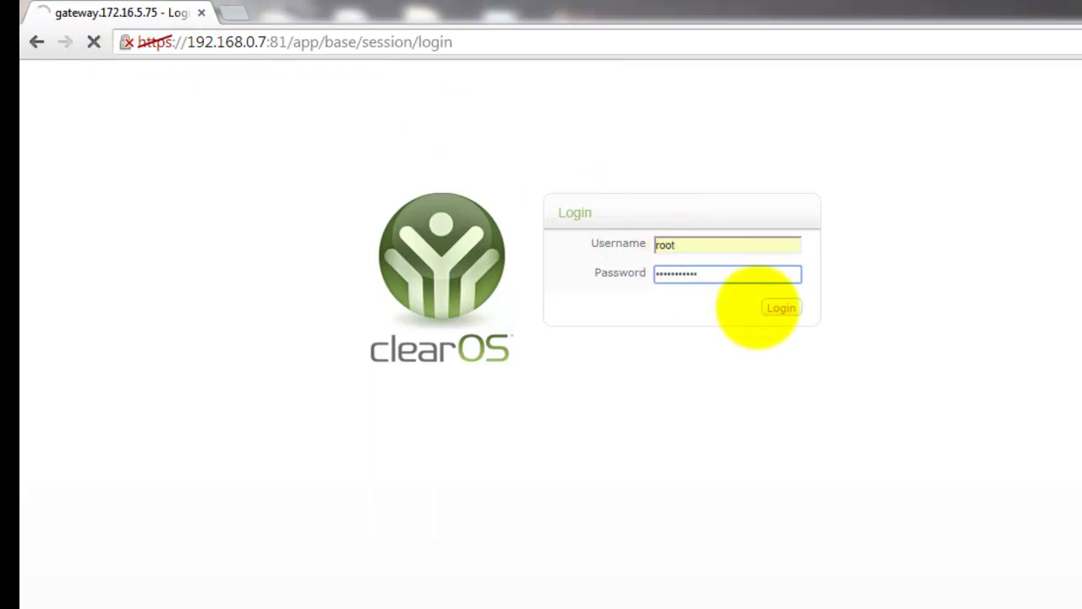
click(780, 306)
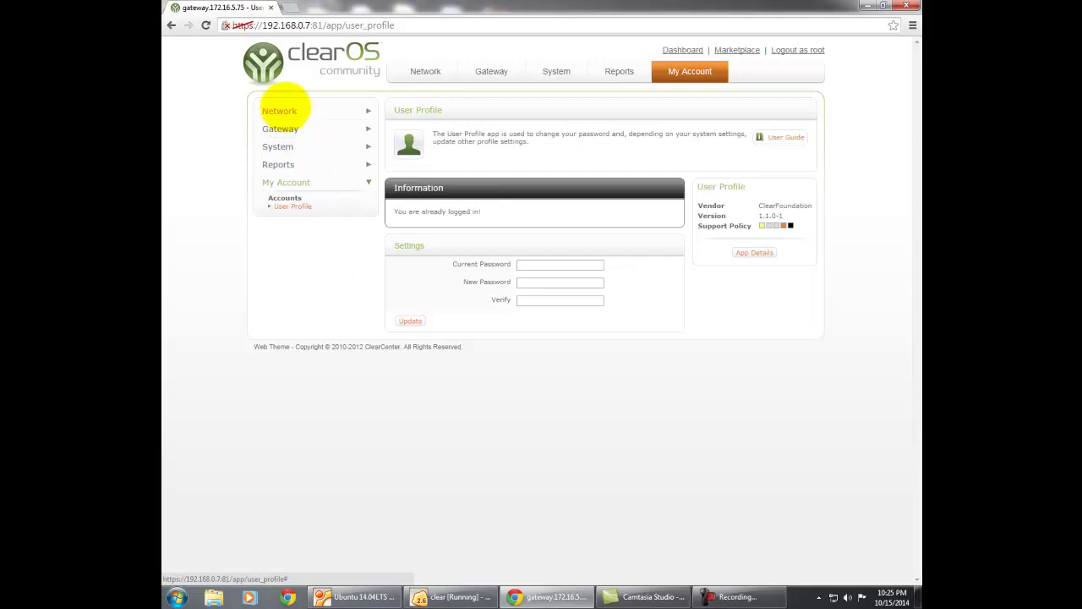
key(alt+Tab)
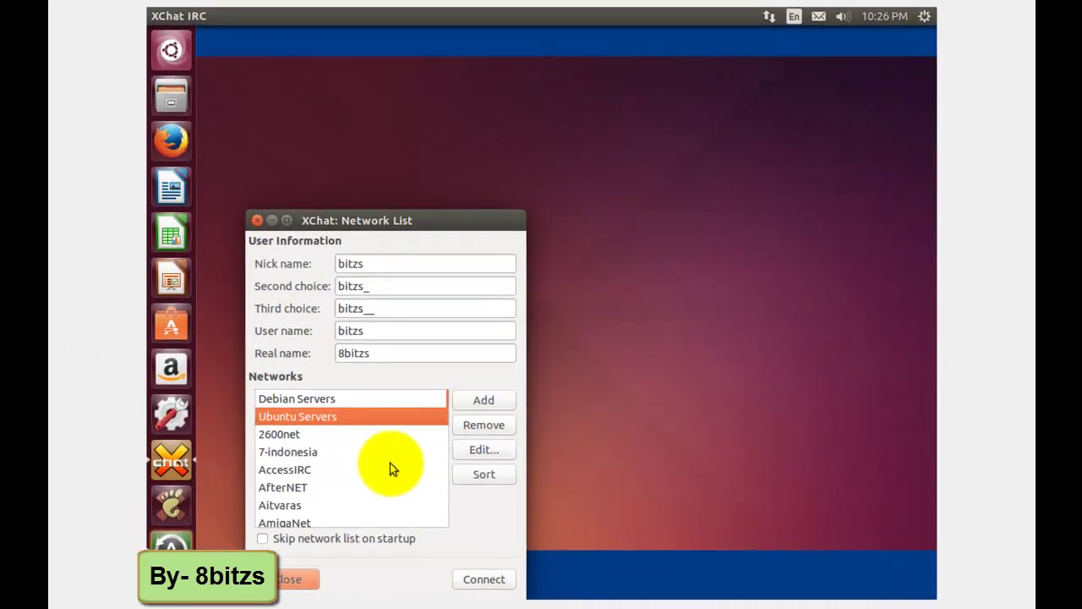
- Connect XChat to Ubuntu Servers on freenode and post 'hi guys' in #ubuntu
click(484, 580)
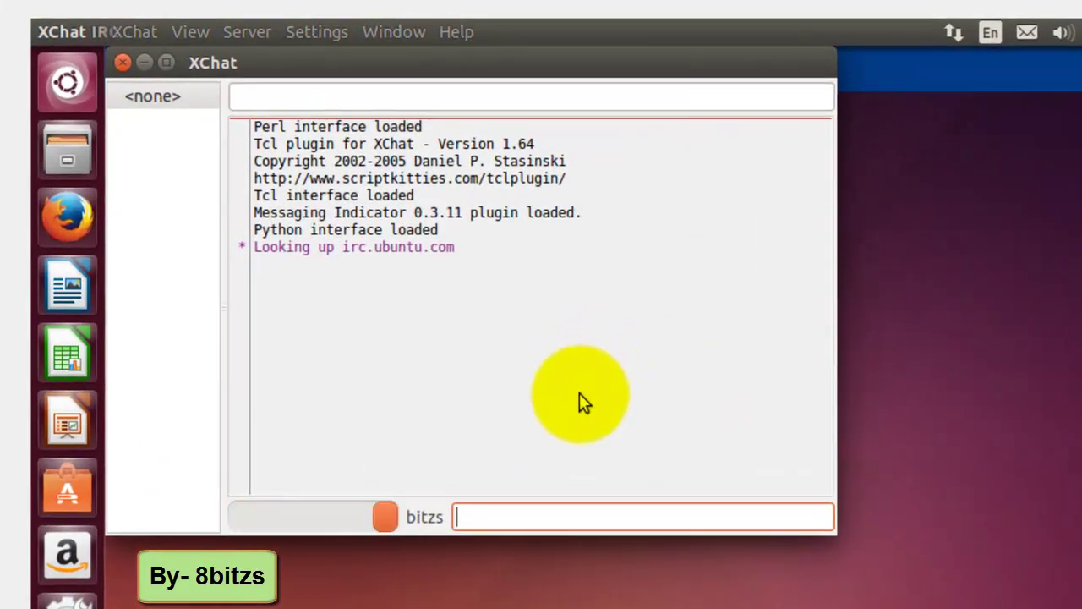
drag(735, 264, 488, 264)
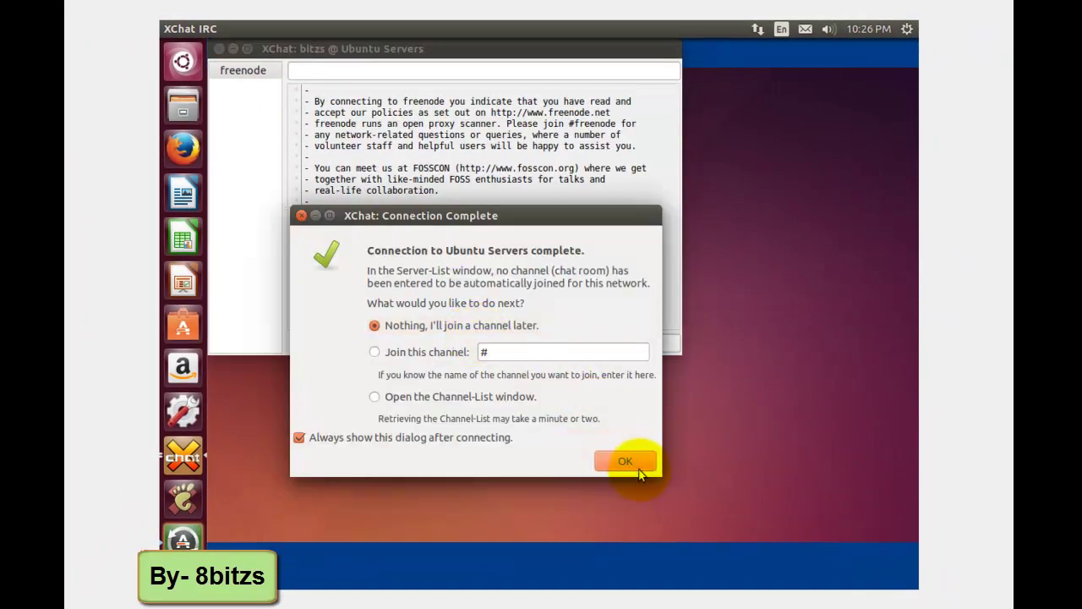
click(625, 462)
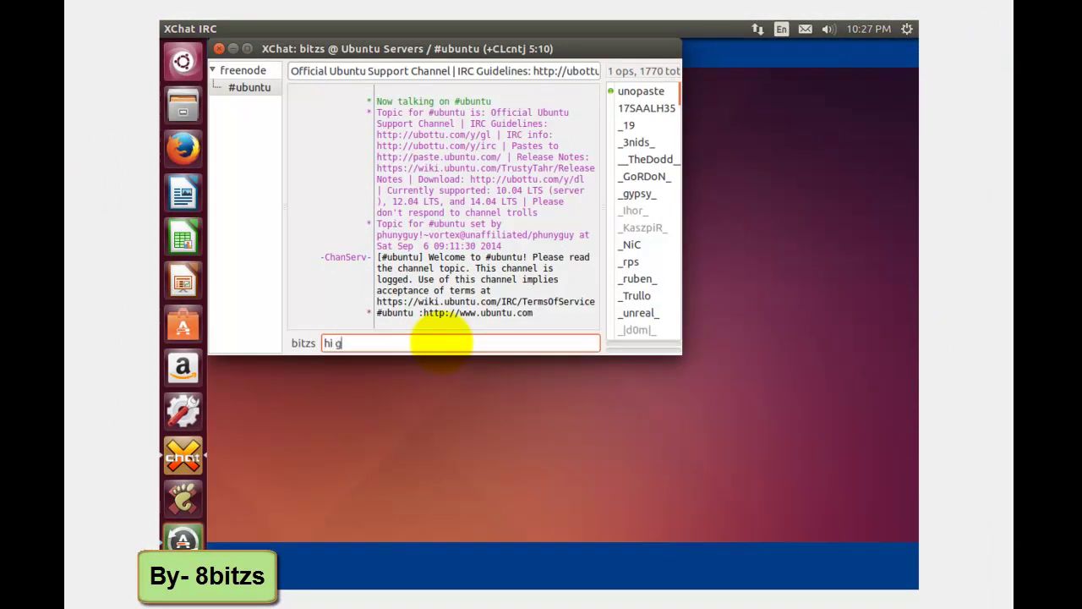
text(uys)
key(Return)
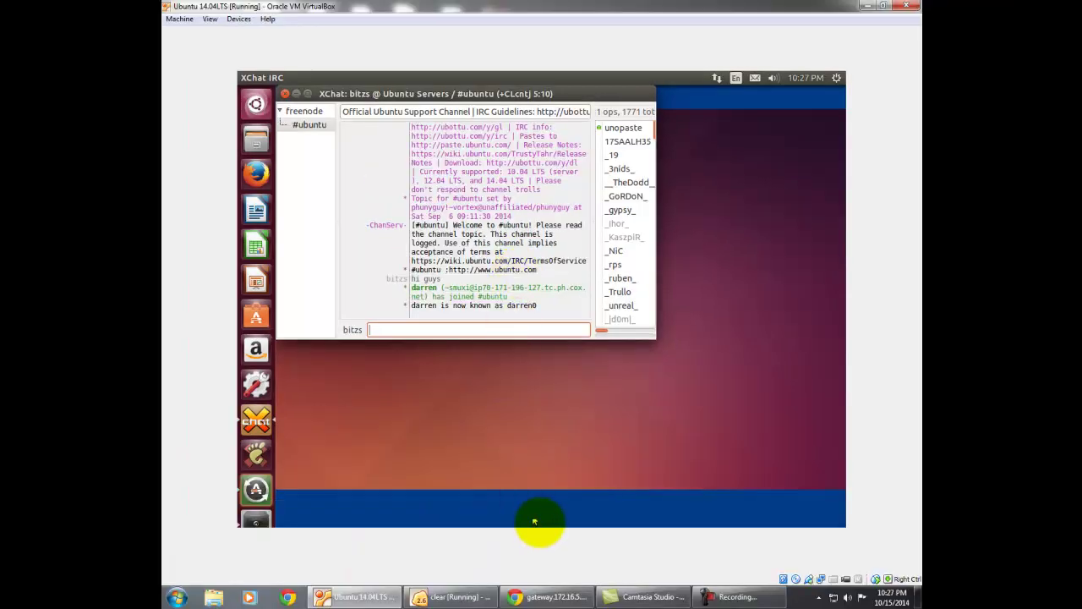
- Go to Network > Egress Firewall and start a new Destination Port rule
click(552, 597)
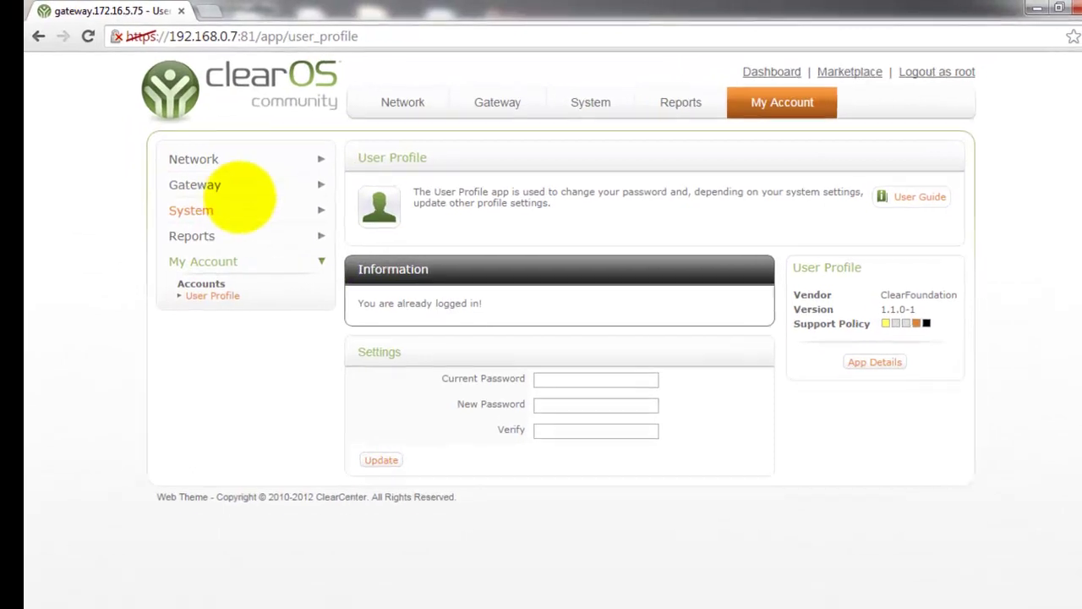
click(201, 163)
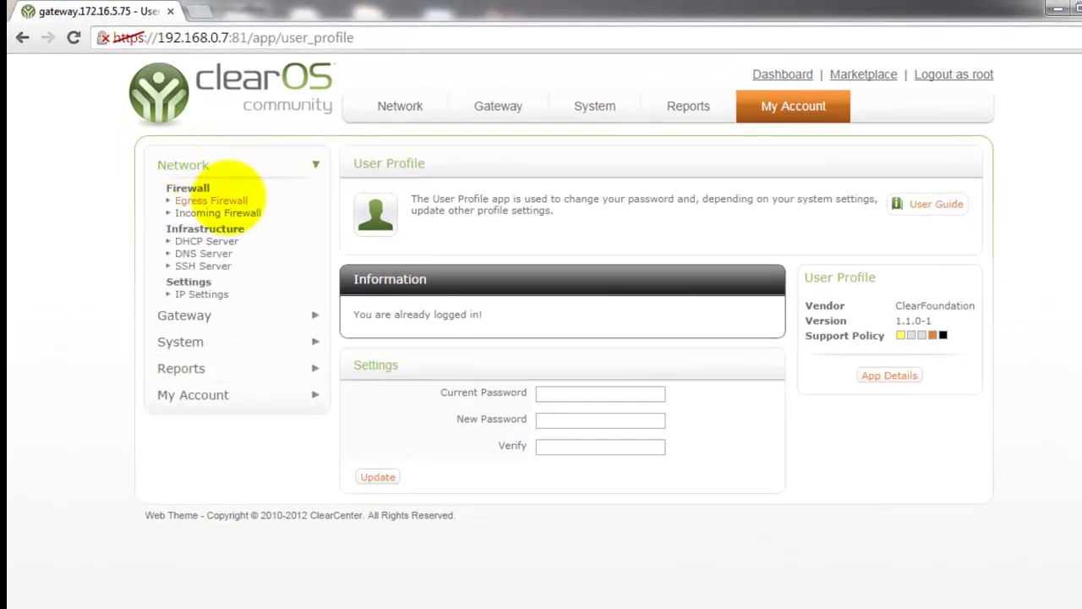
click(212, 200)
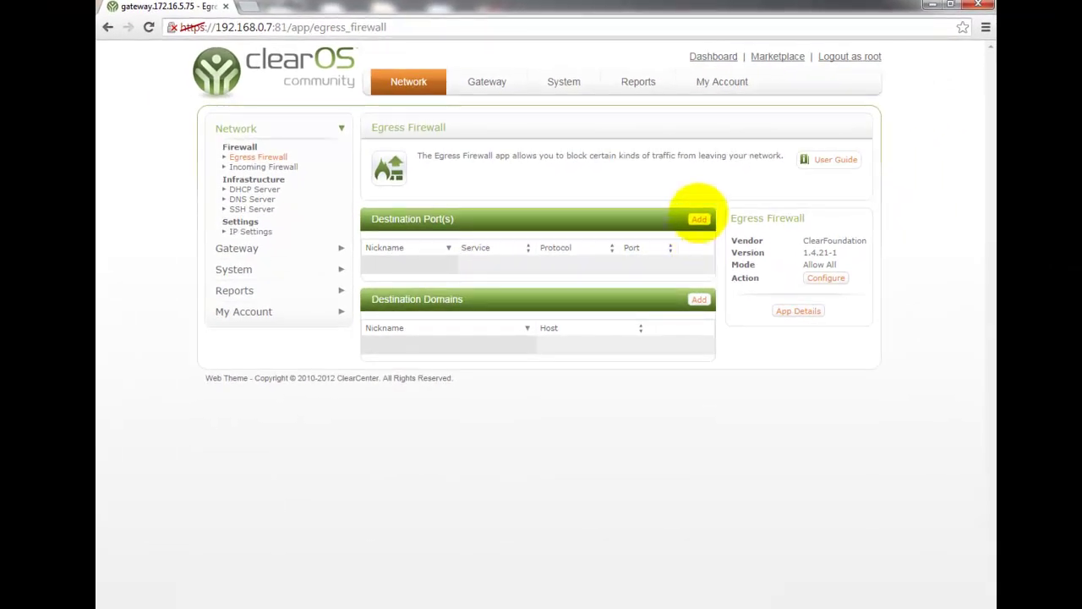
click(699, 219)
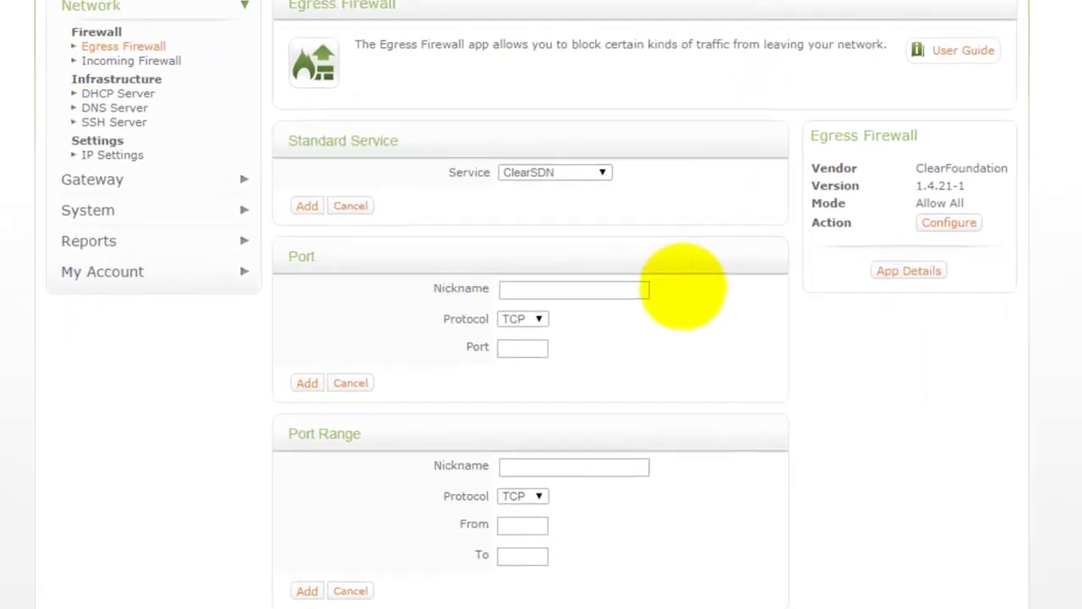
- Add a port rule with nickname Xchat, protocol TCP and port 8001
click(507, 284)
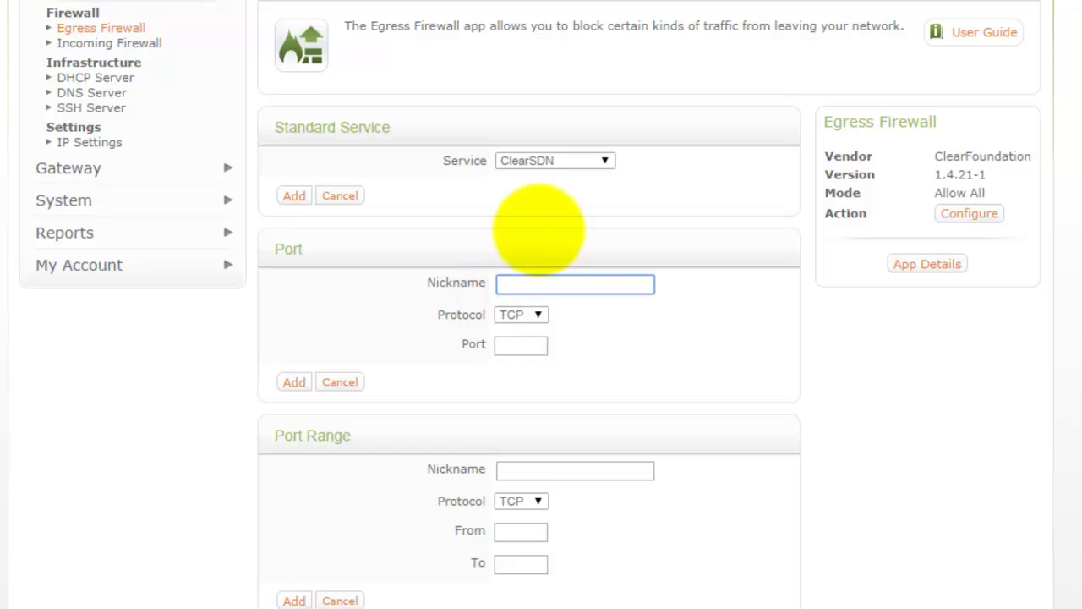
text(Xchat)
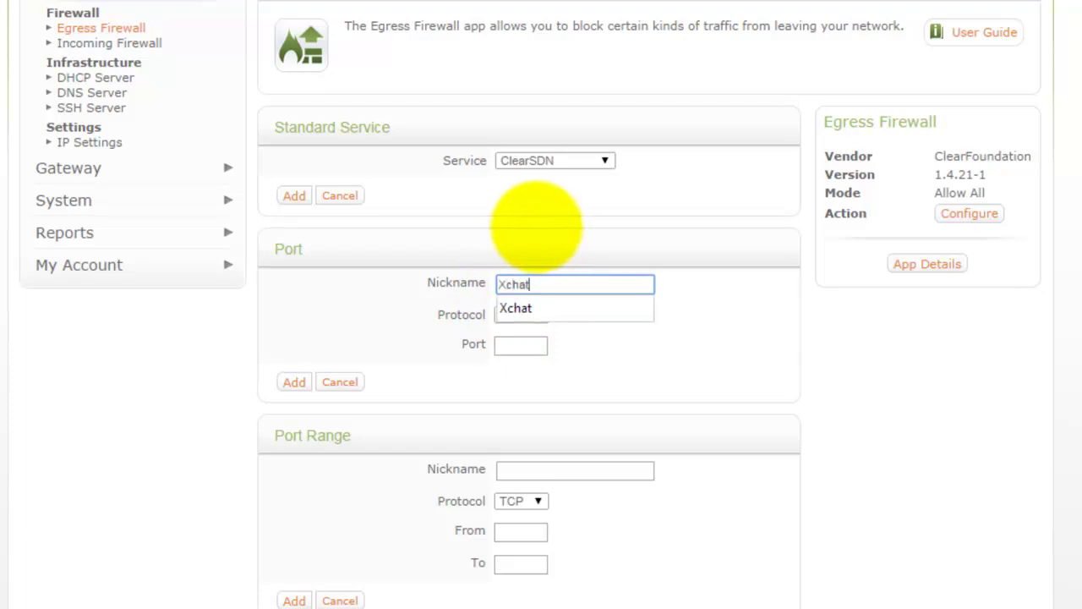
click(525, 307)
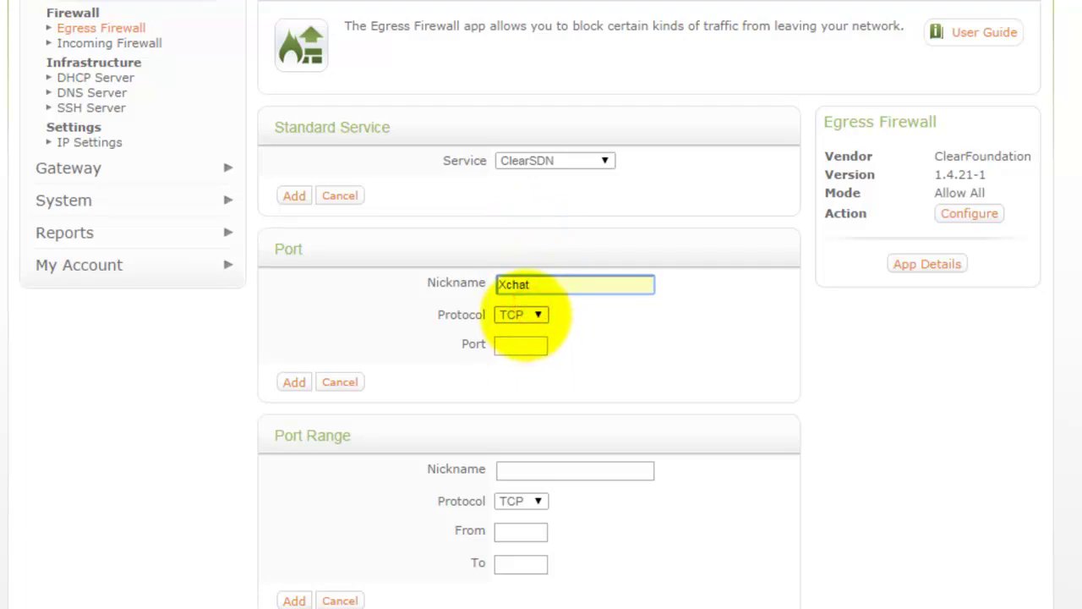
click(526, 344)
text(8001)
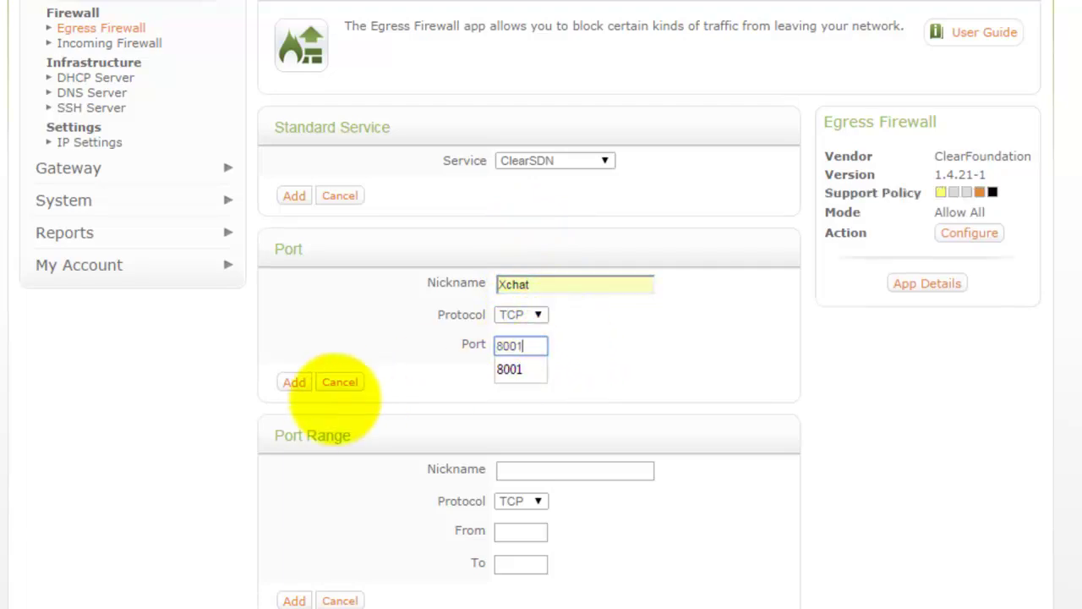
click(292, 382)
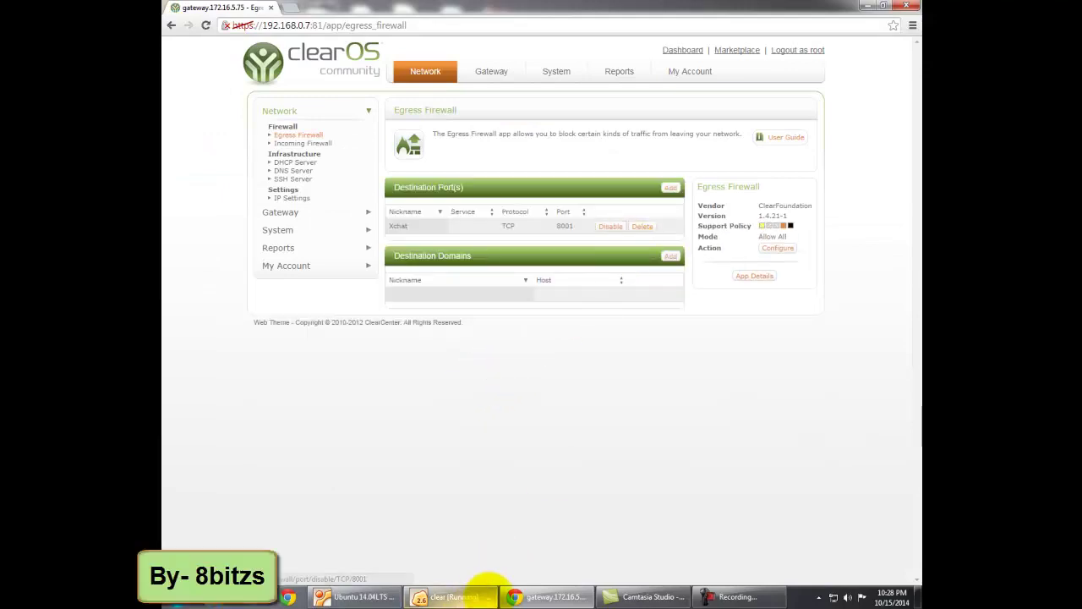
- Check XChat's #ubuntu chat in the Ubuntu VM, then return to the Egress Firewall page
click(362, 597)
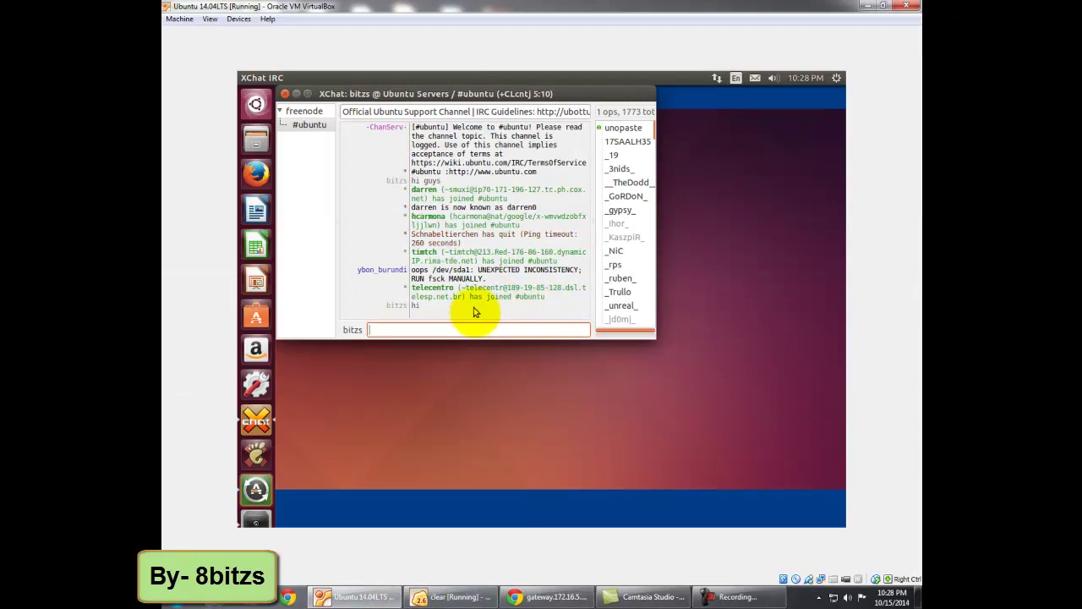
click(258, 173)
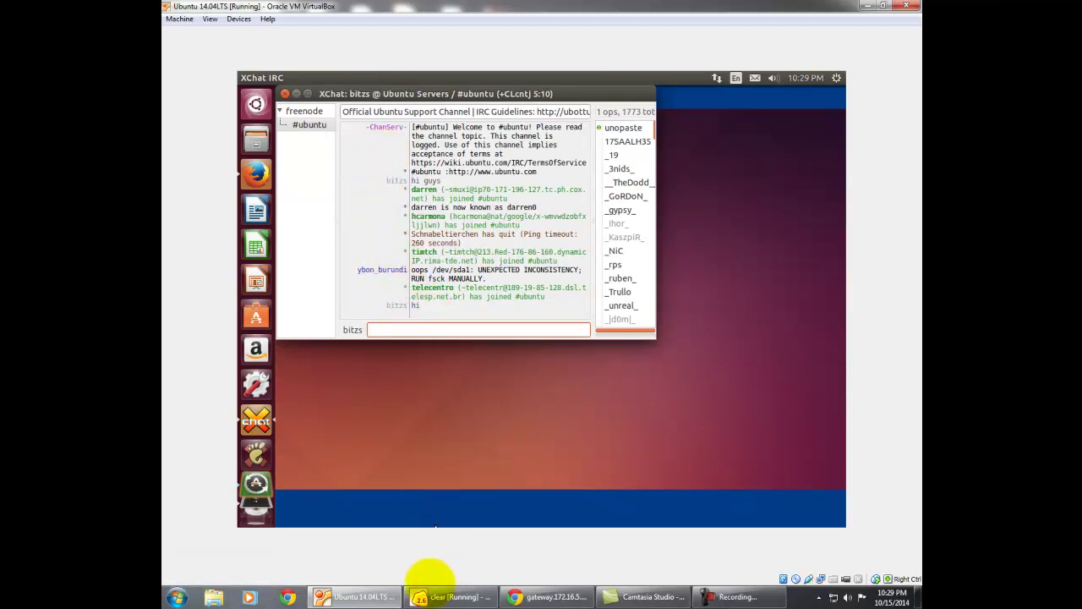
click(531, 592)
- Disable the Xchat TCP 8001 rule, confirm XChat still receives messages, and return to the firewall page
click(608, 226)
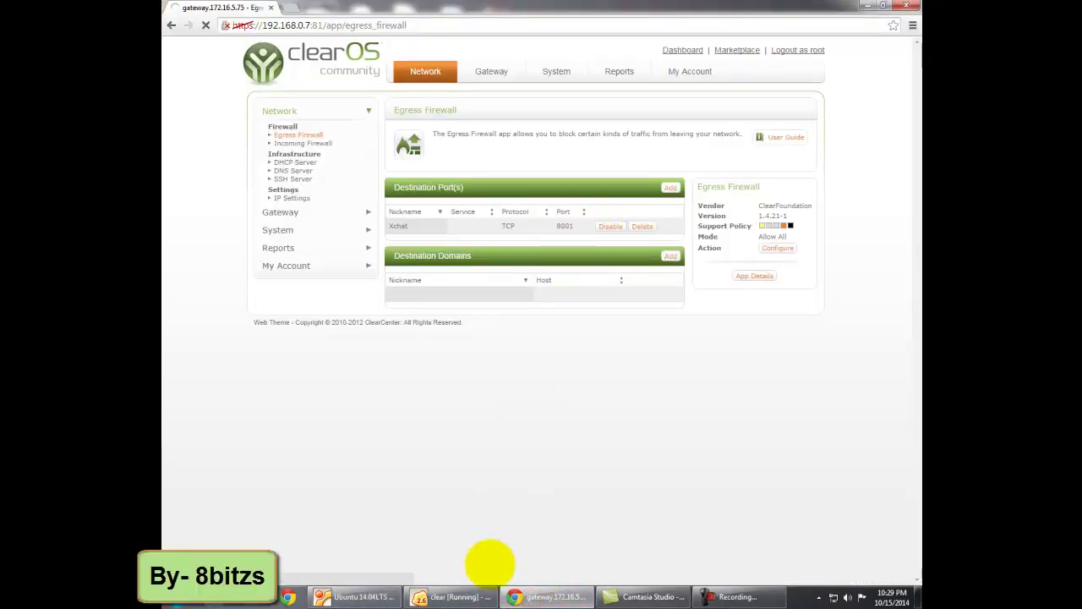
click(385, 596)
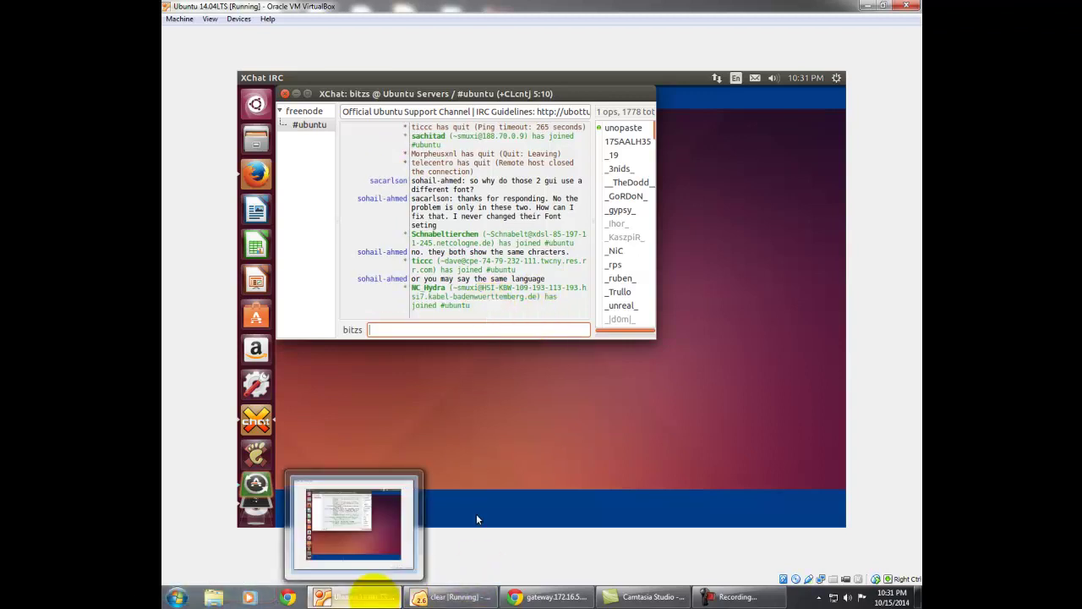
click(363, 596)
click(457, 596)
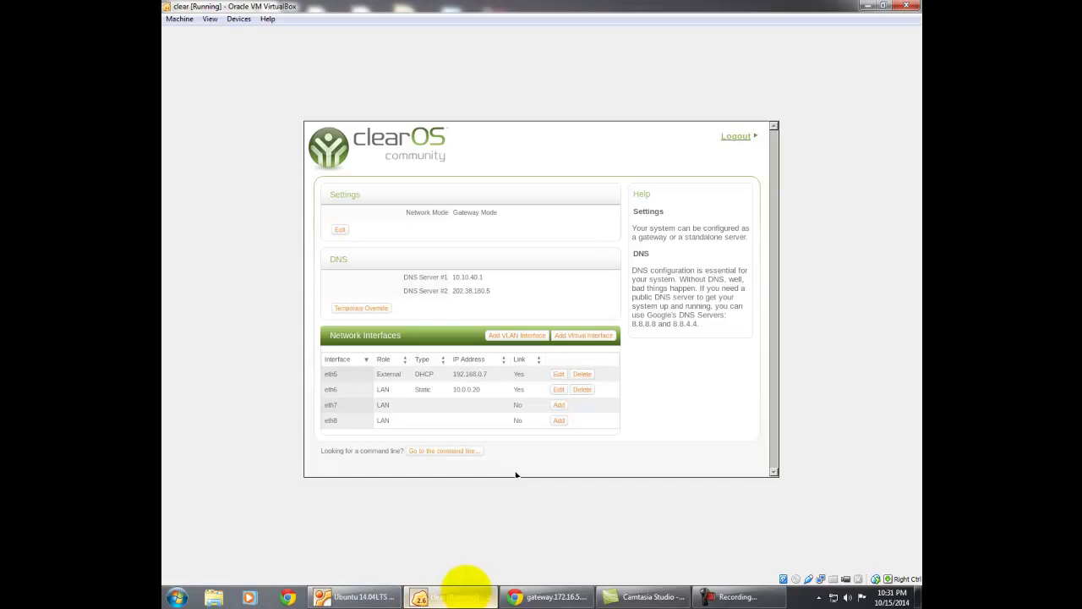
click(541, 596)
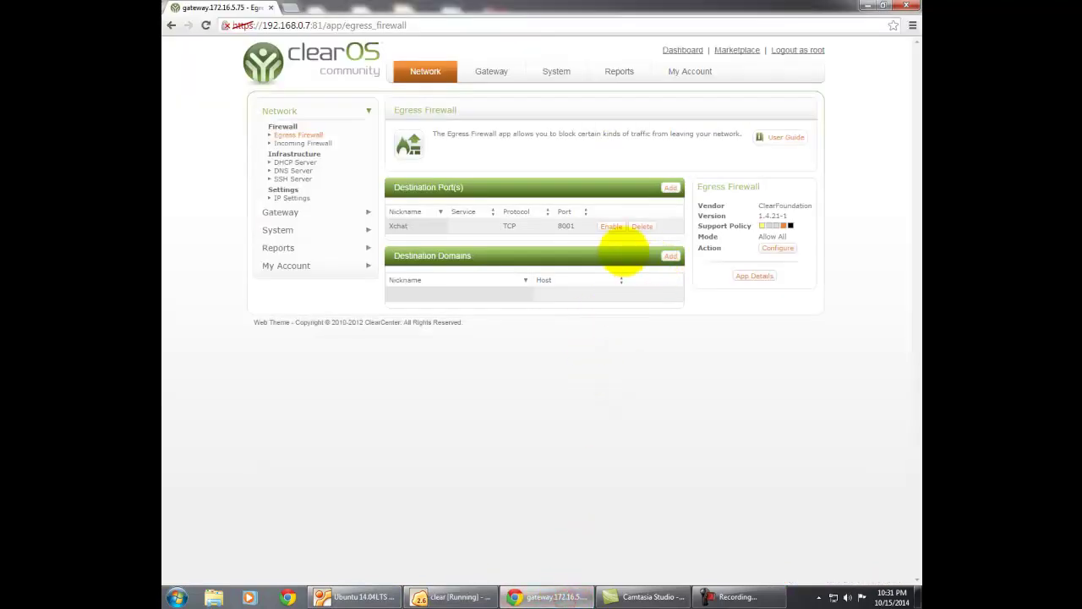
click(611, 226)
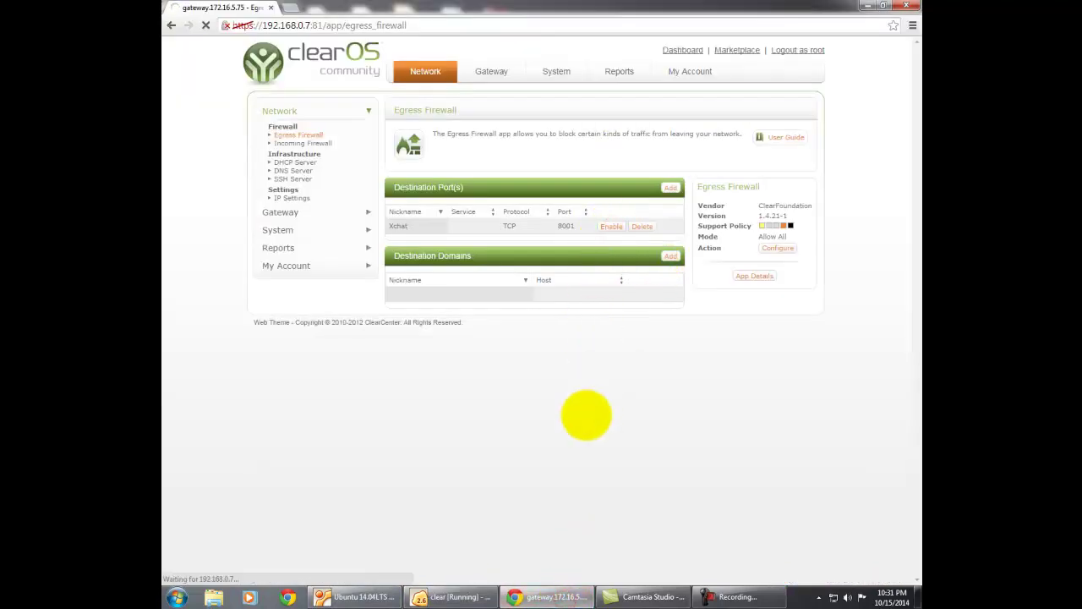